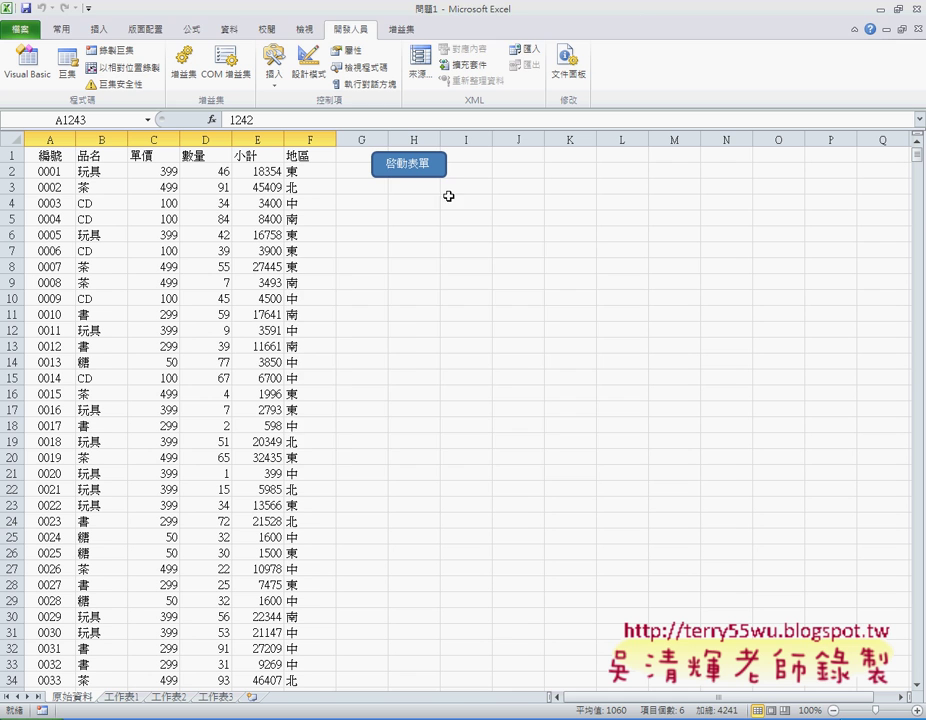
- Enter a sale of 5 玩具 at 399 for region 北 in the form, adding record 1243 with subtotal 1995
click(401, 166)
click(494, 295)
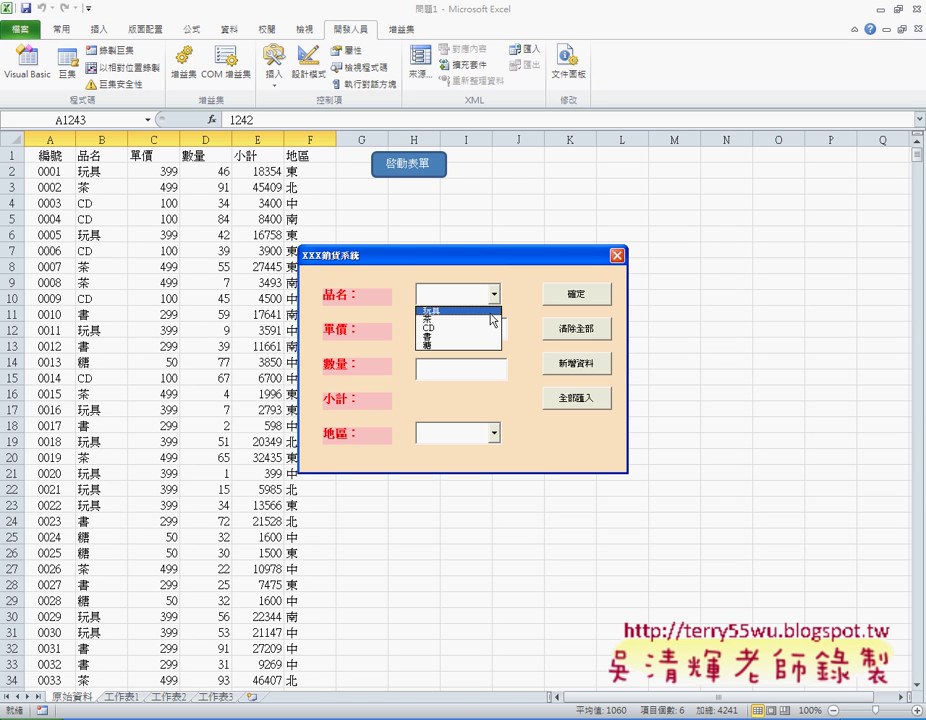
click(490, 311)
click(488, 360)
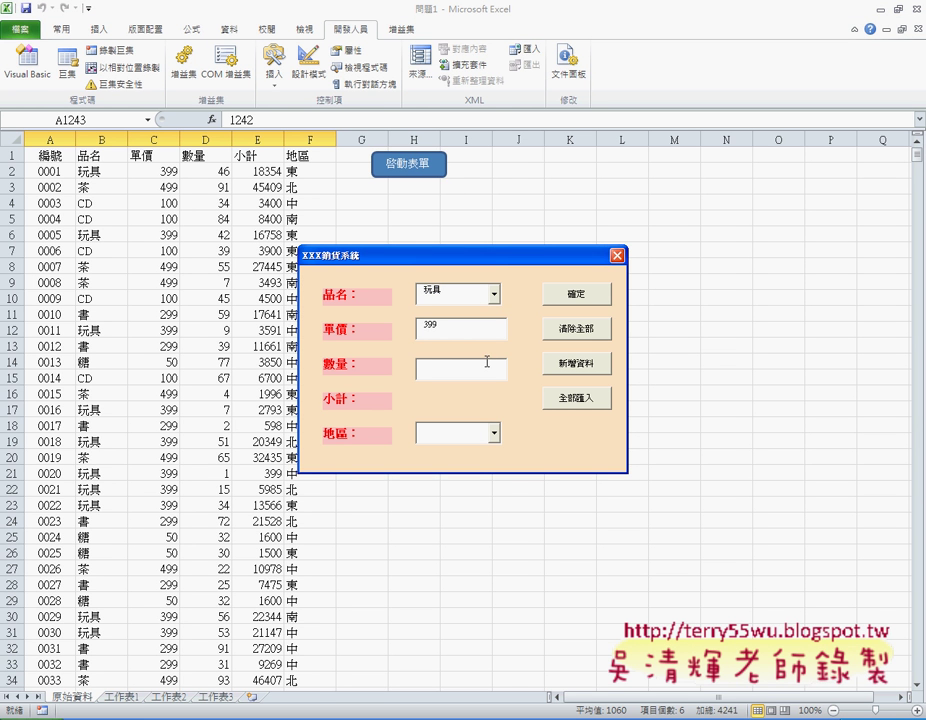
text(5)
click(494, 433)
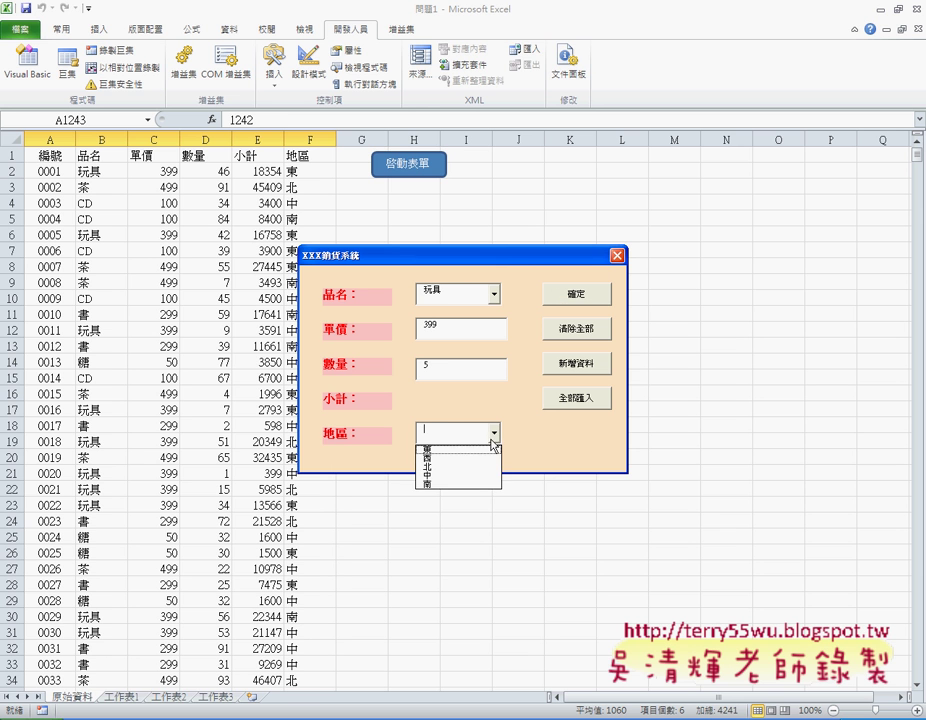
click(480, 458)
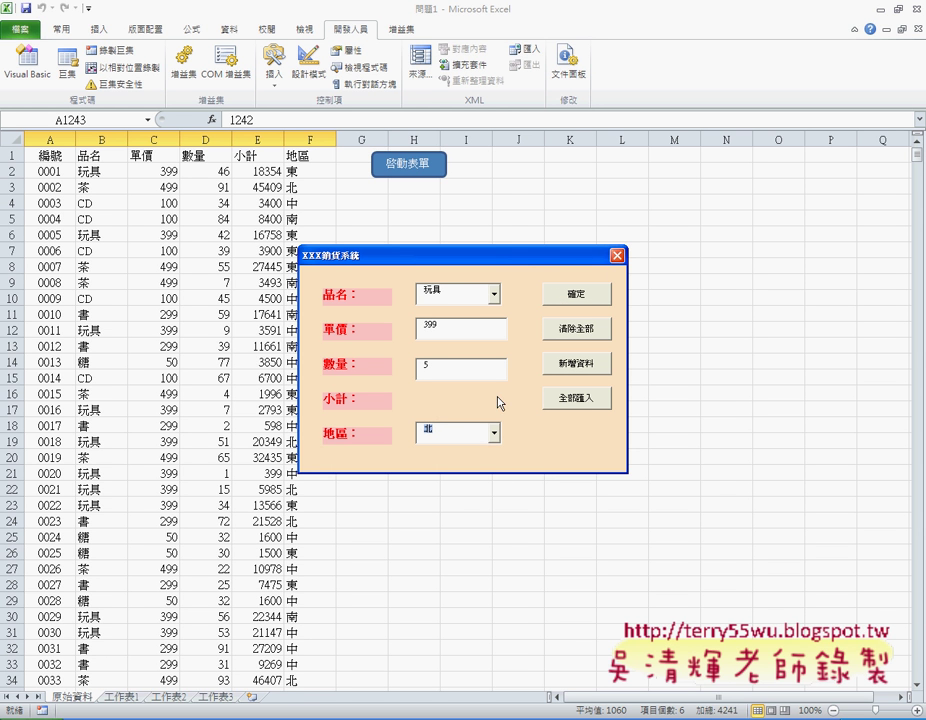
click(588, 297)
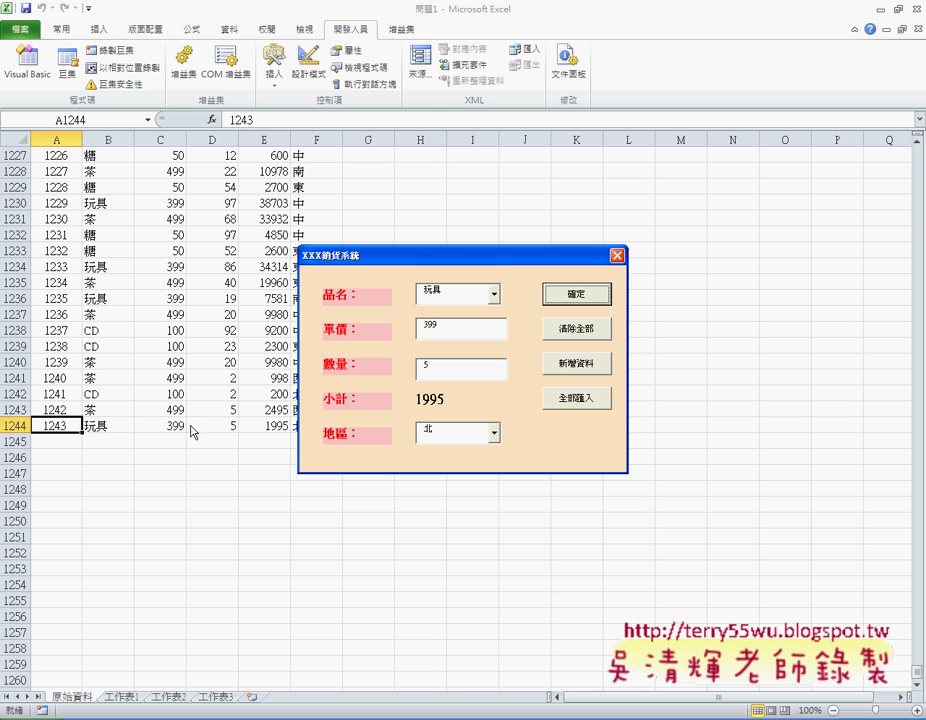
- Run 新增資料, dismiss the INSERT INTO message, and select the MsgBox (Sql) statement
click(577, 368)
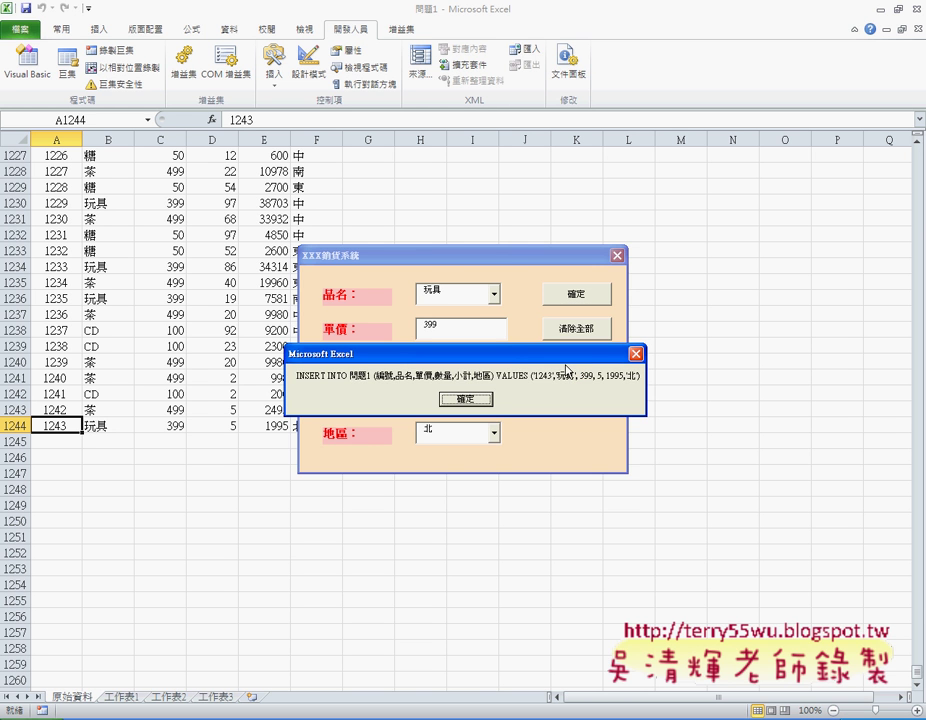
click(471, 399)
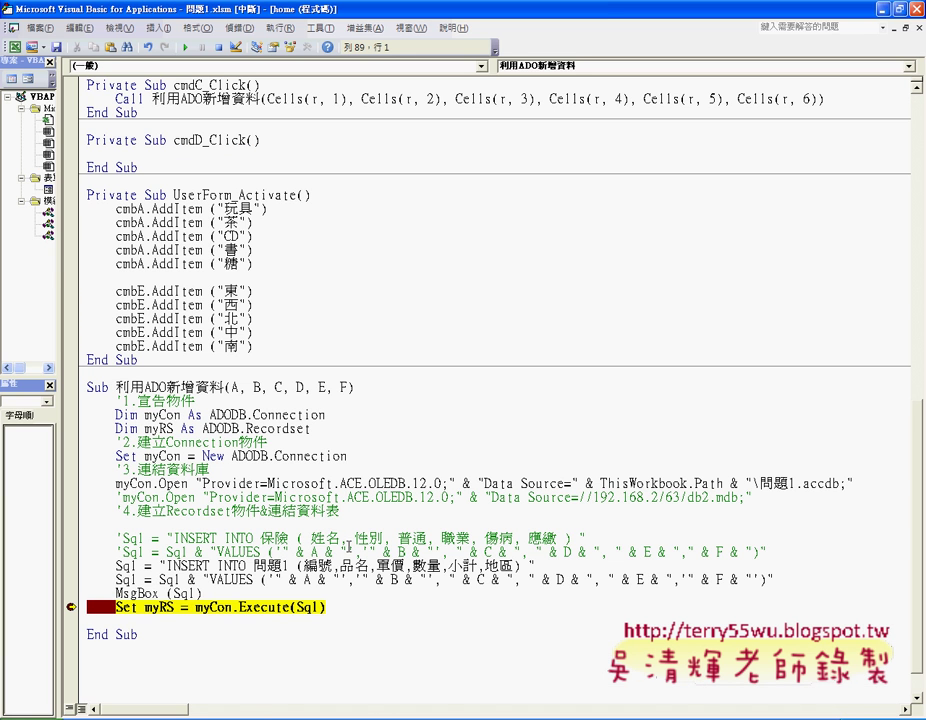
drag(205, 593, 115, 593)
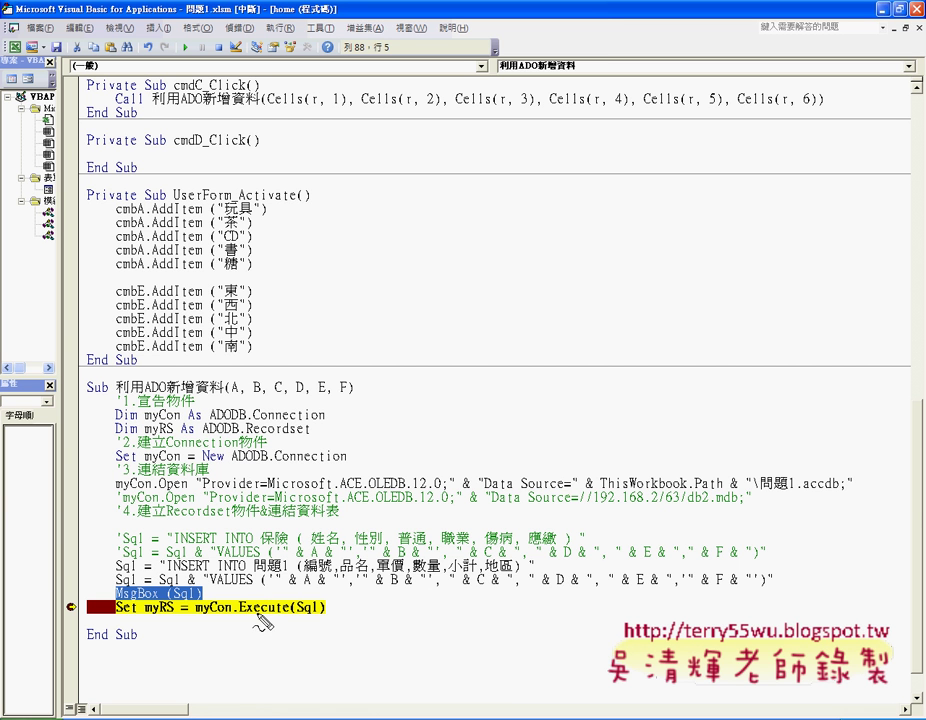
- Highlight the code lines around the breakpoint on myCon.Execute(Sql) for review
drag(245, 617, 318, 617)
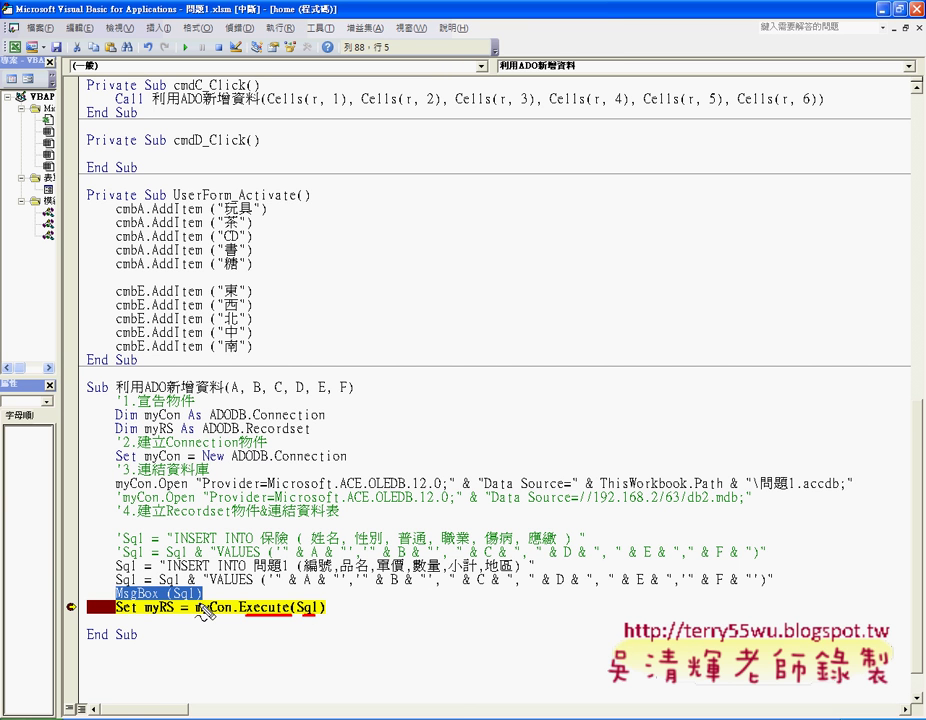
drag(113, 586, 210, 606)
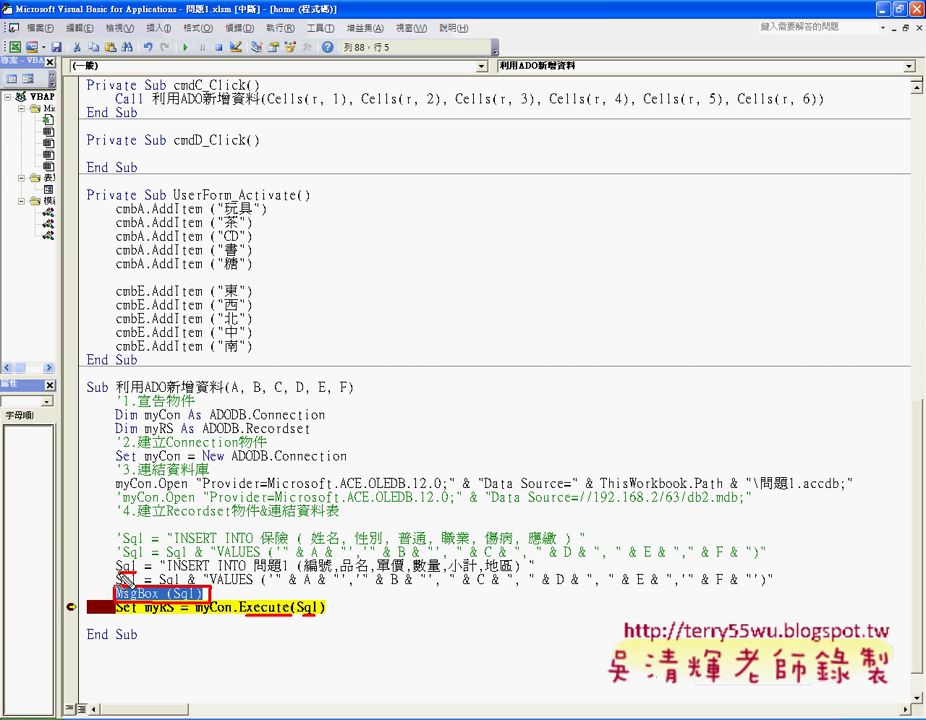
drag(136, 560, 137, 573)
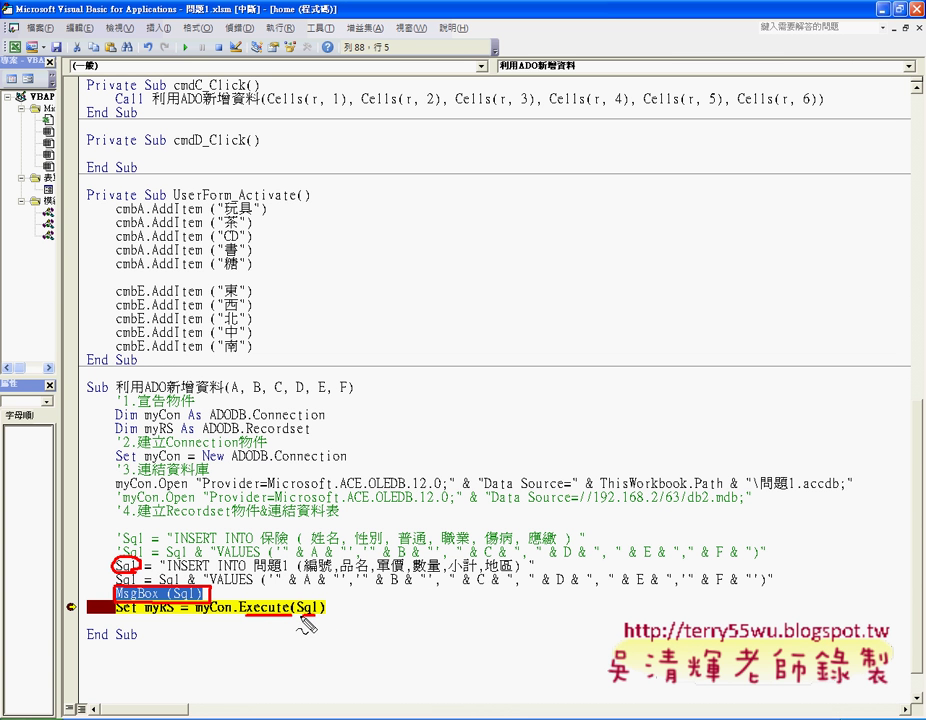
drag(297, 615, 318, 615)
drag(762, 491, 838, 491)
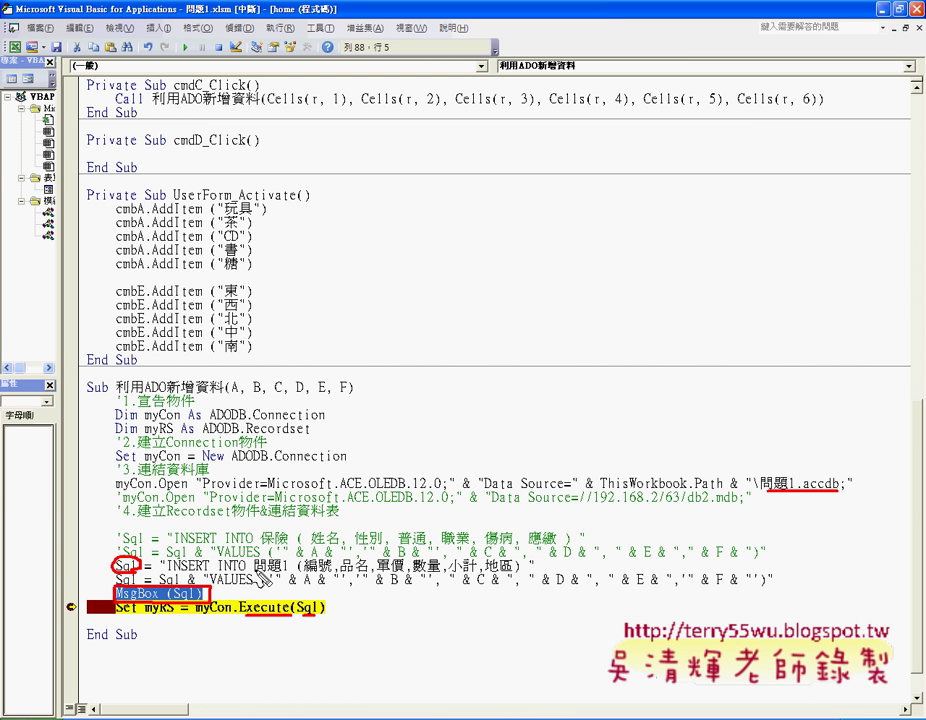
drag(254, 572, 440, 572)
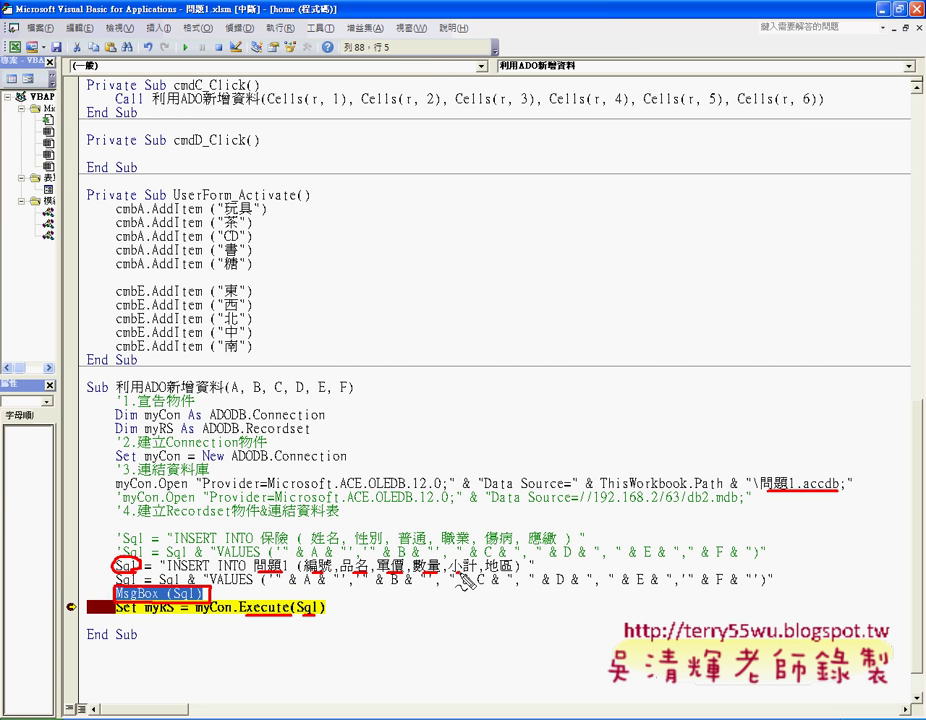
drag(499, 572, 518, 572)
drag(451, 572, 470, 572)
drag(318, 588, 330, 588)
drag(338, 588, 347, 588)
drag(268, 589, 277, 589)
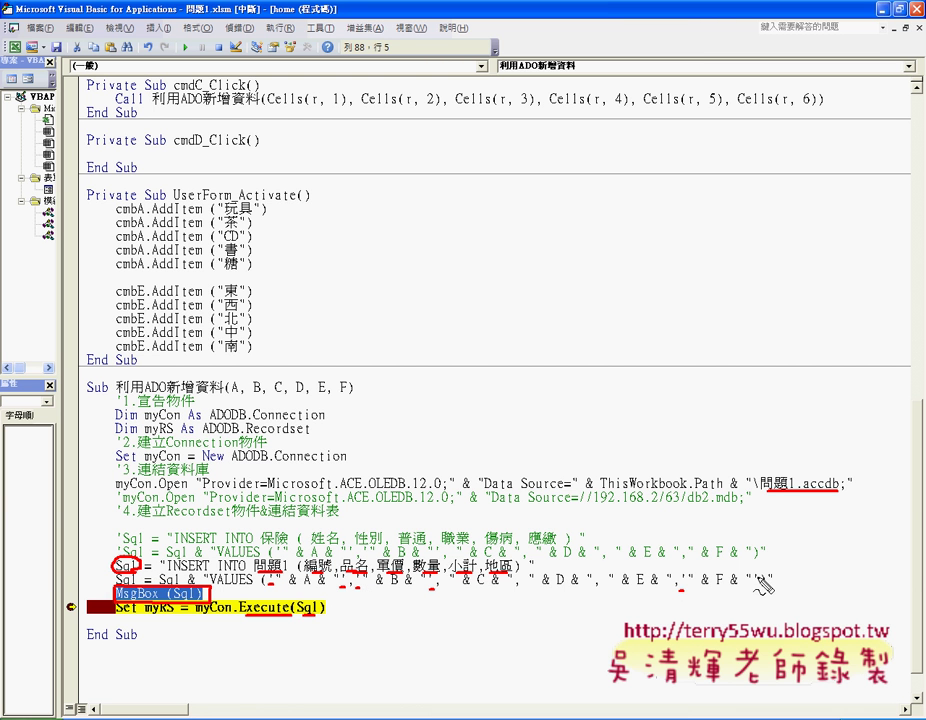
drag(751, 591, 757, 592)
- Clear the annotations and show the Immediate window (Ctrl+G, 檢視 > 即時運算視窗) below the paused code
key(Escape)
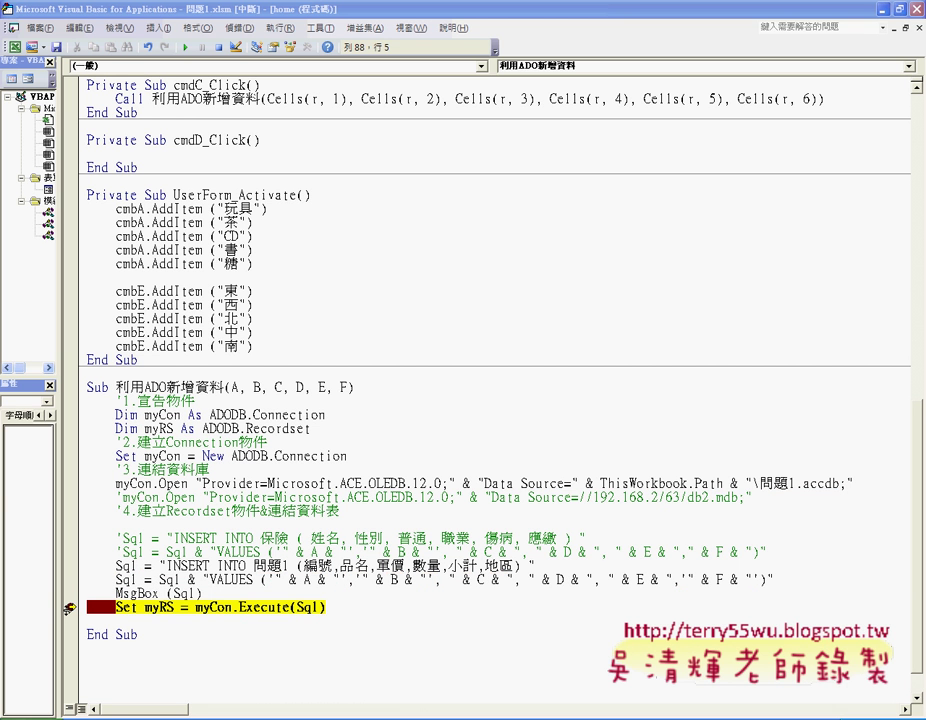
click(218, 566)
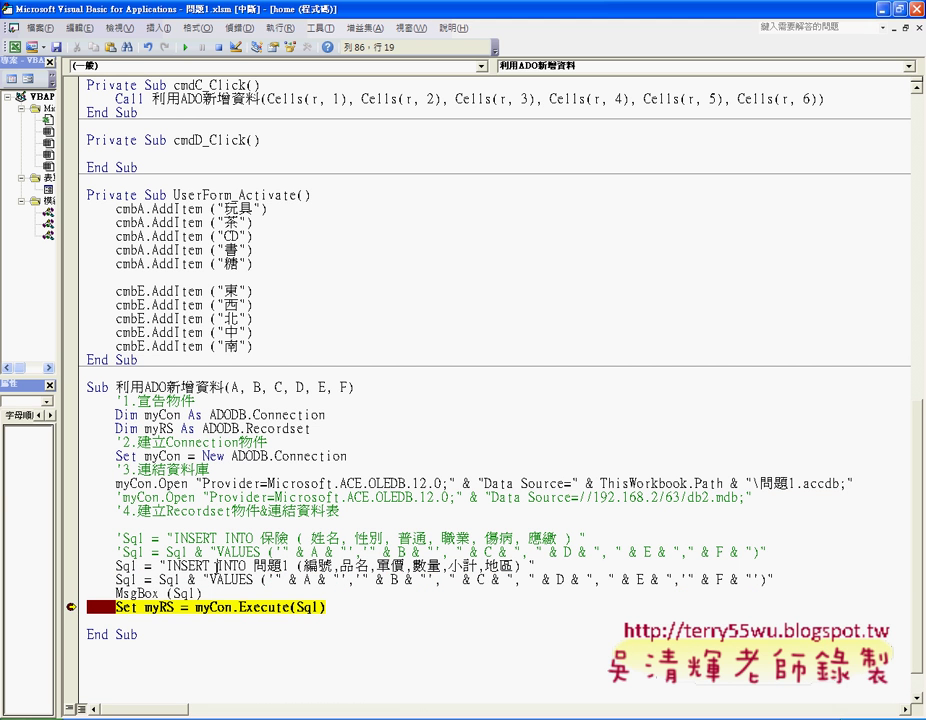
key(ctrl+g)
click(122, 28)
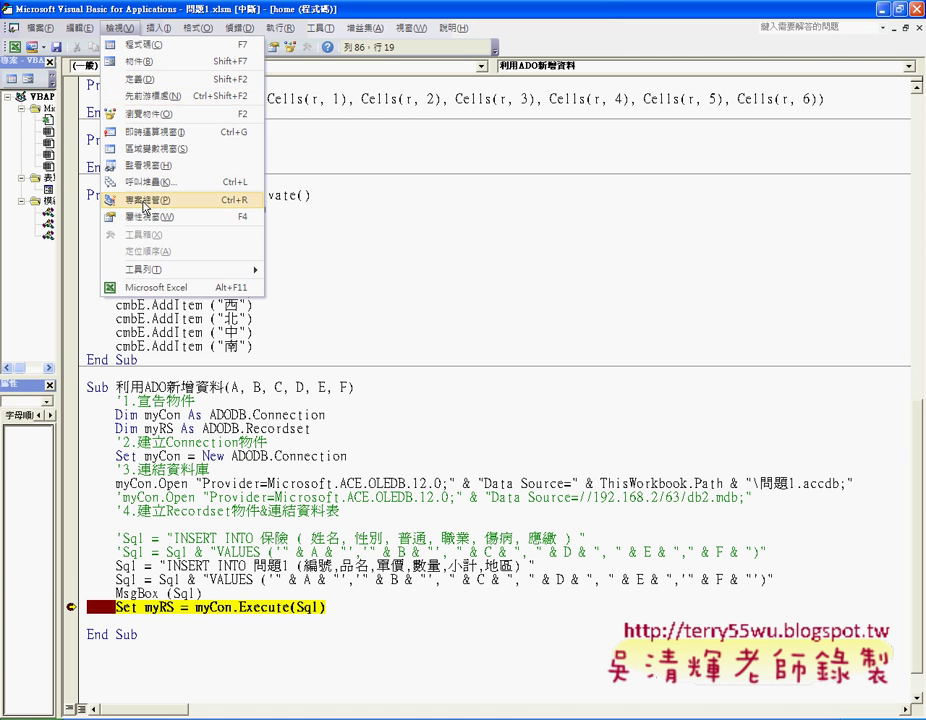
click(156, 137)
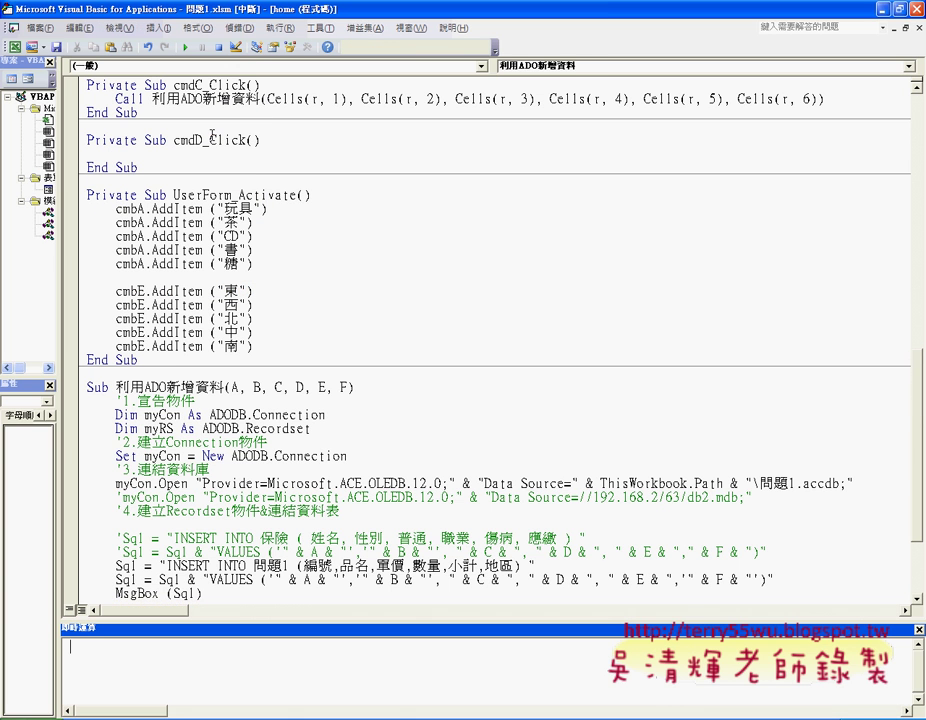